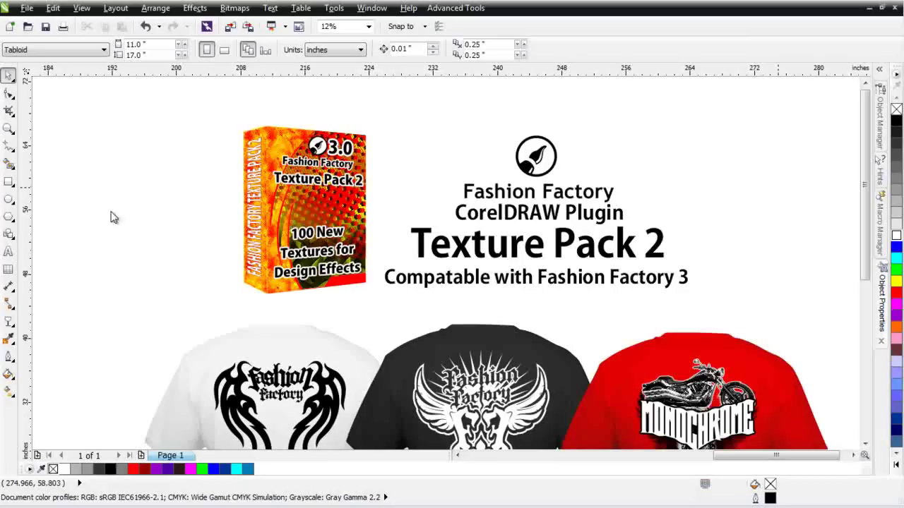
- Select the black tribal wing artwork on the white shirt and open the Fashion Factory plugin
{"action": "left_click", "coordinate": [8, 129]}
{"action": "left_click_drag", "start_coordinate": [188, 319], "coordinate": [389, 438]}
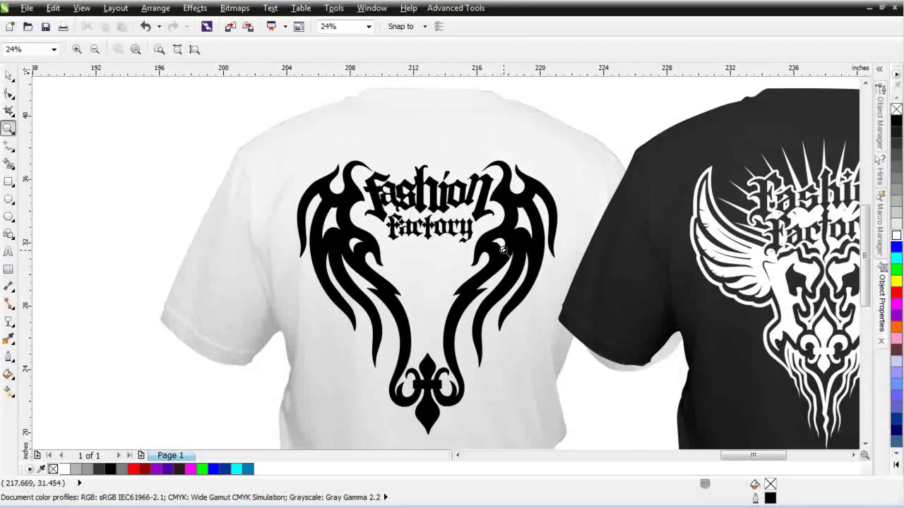
{"action": "left_click", "coordinate": [9, 75]}
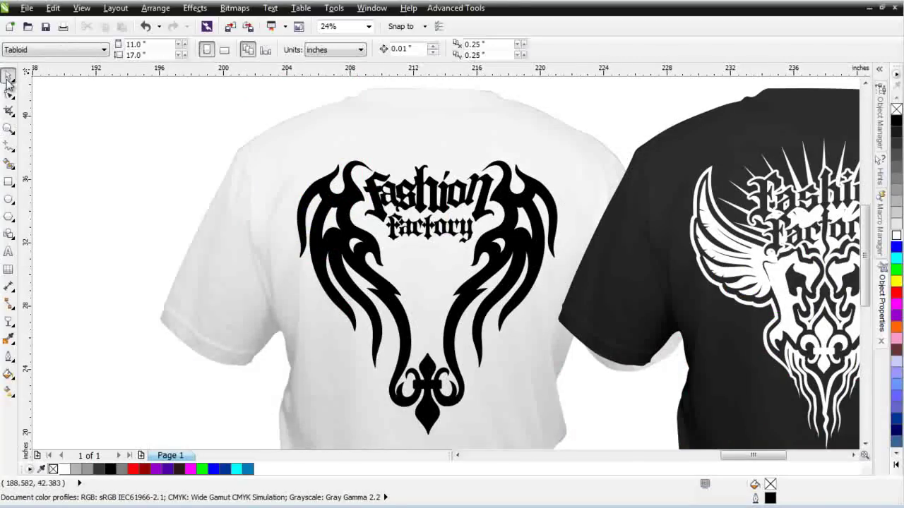
{"action": "left_click", "coordinate": [325, 245]}
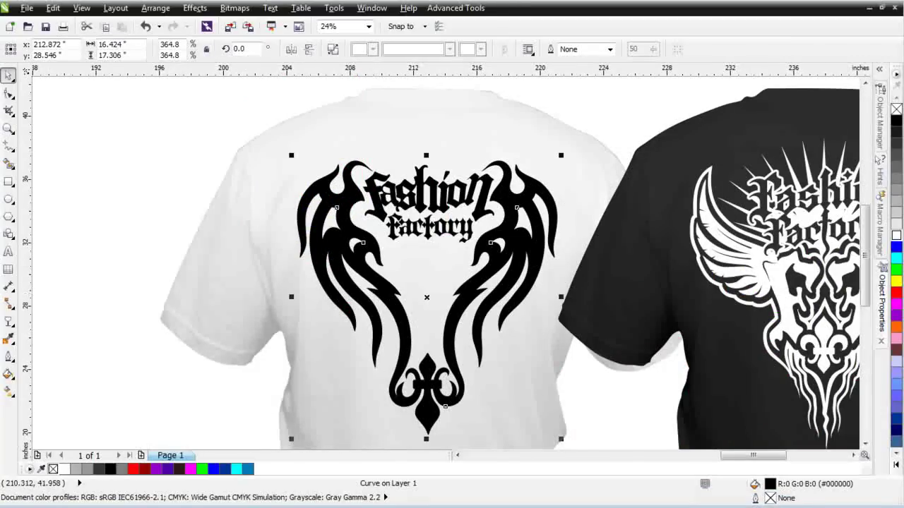
{"action": "left_click", "coordinate": [463, 8]}
{"action": "left_click", "coordinate": [472, 38]}
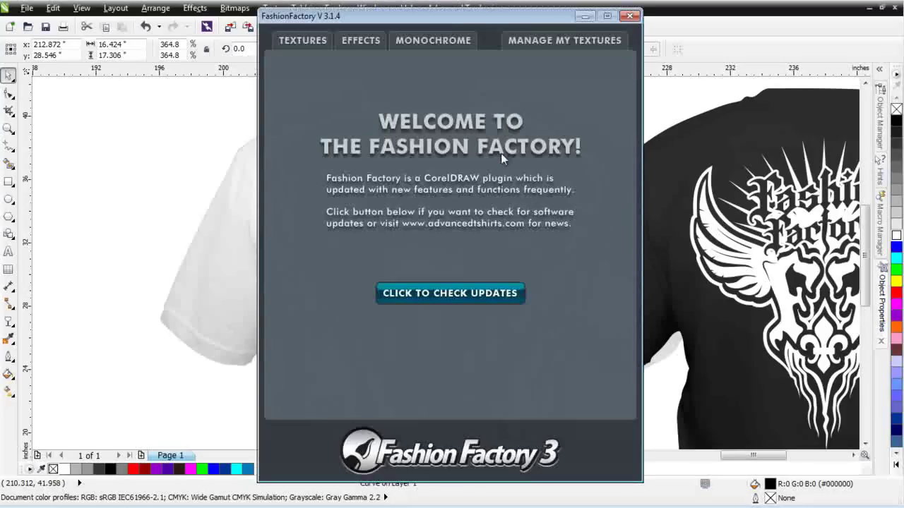
- Open the plugin's system textures and browse through all the result pages
{"action": "left_click", "coordinate": [313, 42]}
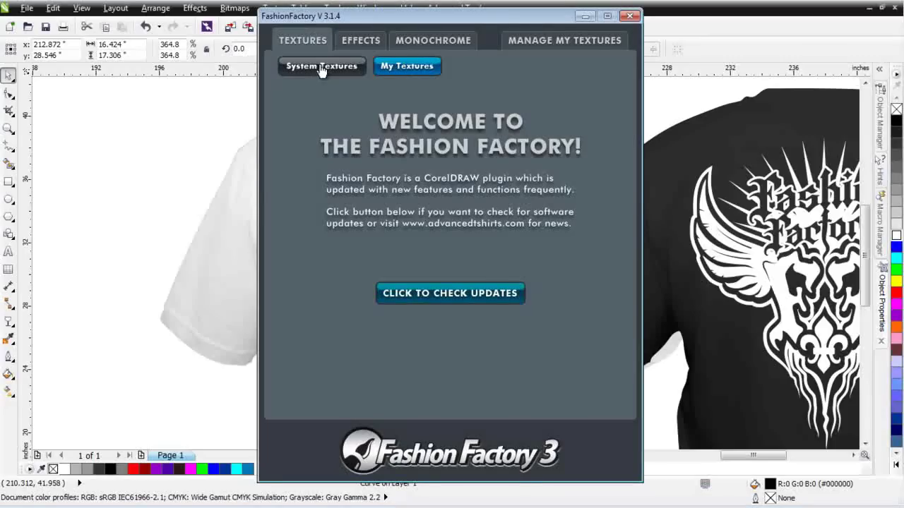
{"action": "left_click", "coordinate": [321, 68]}
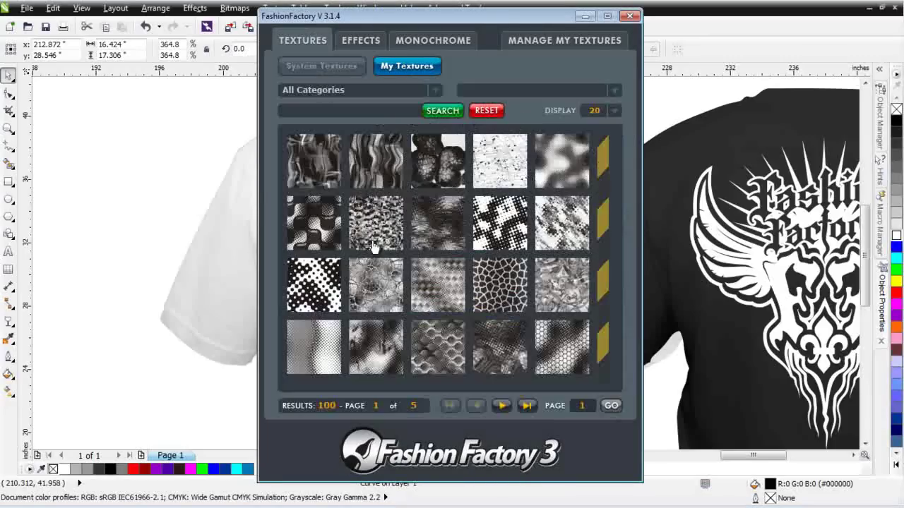
{"action": "left_click", "coordinate": [503, 409]}
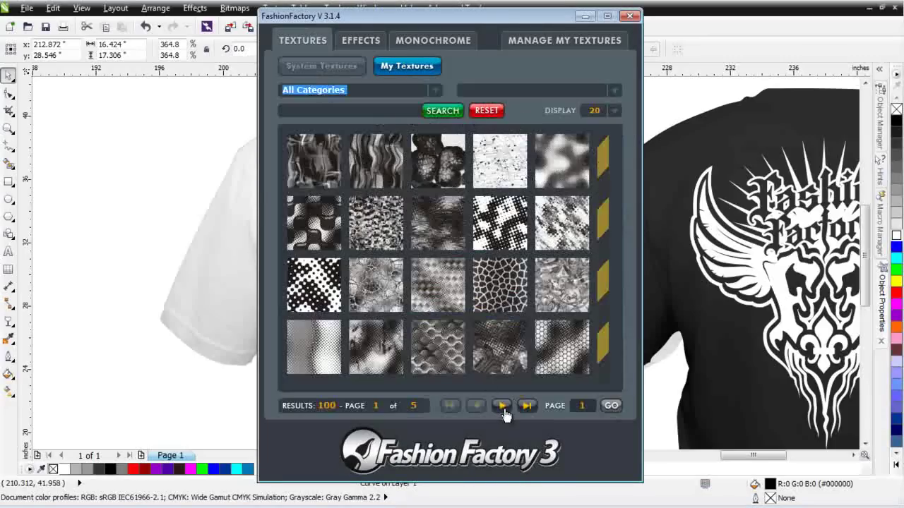
{"action": "left_click", "coordinate": [504, 409]}
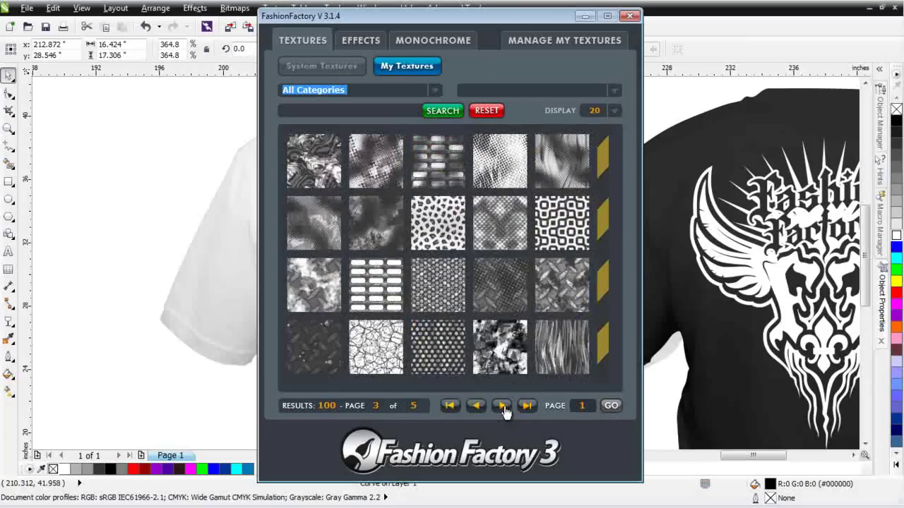
{"action": "left_click", "coordinate": [503, 407]}
{"action": "left_click", "coordinate": [503, 407]}
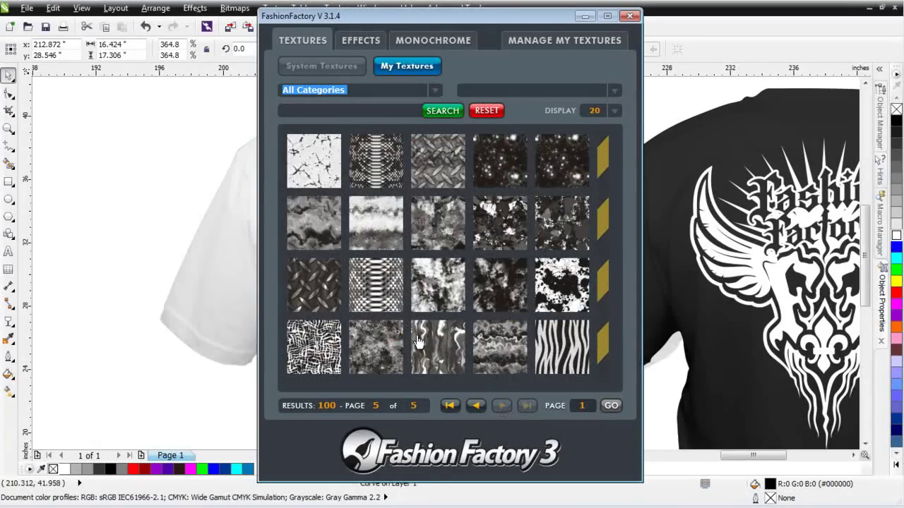
- Search the system textures for "paint" and move the plugin window aside to uncover the wing artwork
{"action": "left_click", "coordinate": [332, 111]}
{"action": "type", "text": "paint"}
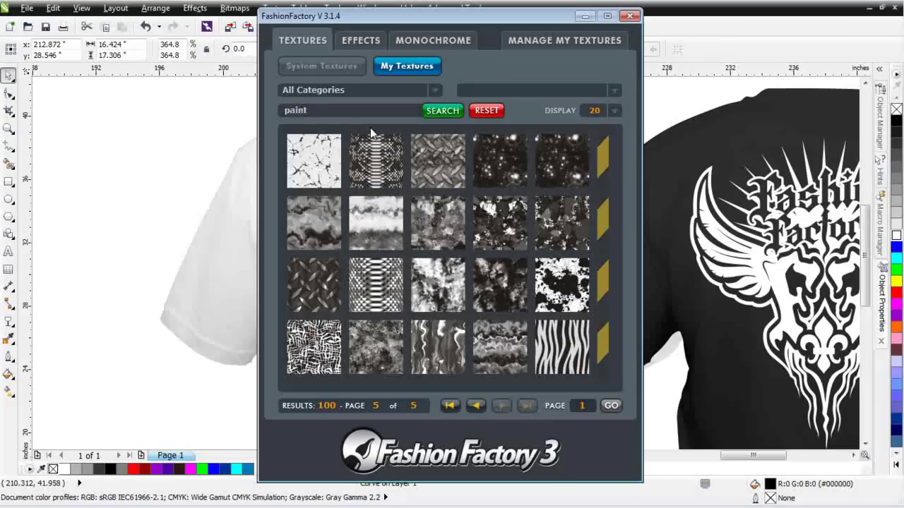
{"action": "left_click", "coordinate": [440, 111]}
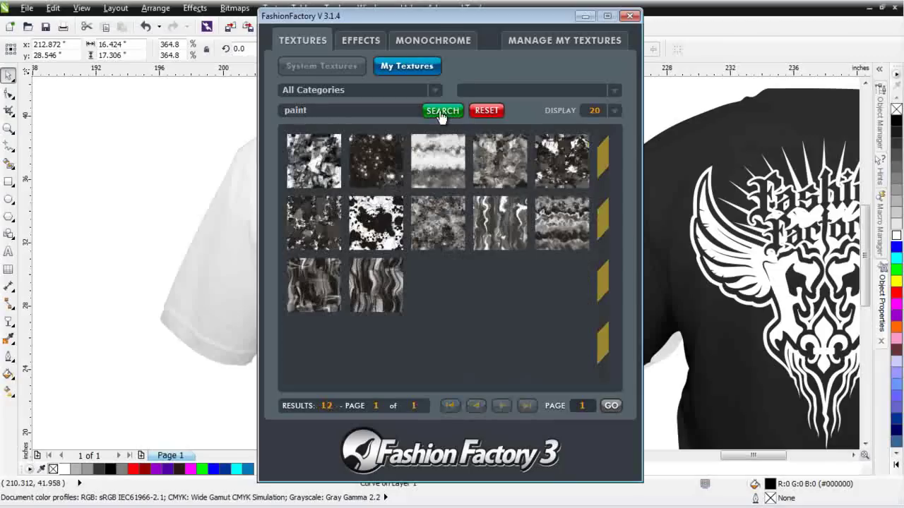
{"action": "left_click_drag", "start_coordinate": [509, 15], "coordinate": [735, 20]}
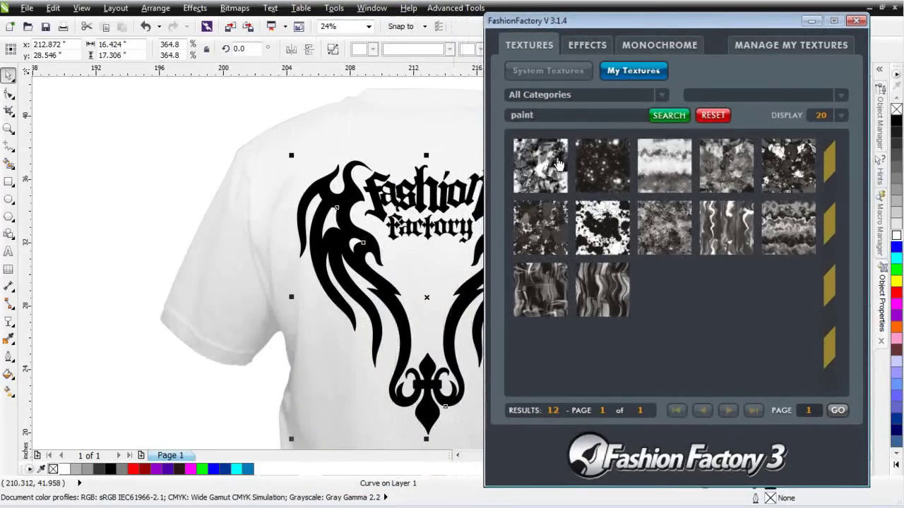
- Preview the found paint textures one after another, from paintstrokegrunge to warpedinpaint
{"action": "left_click", "coordinate": [543, 173]}
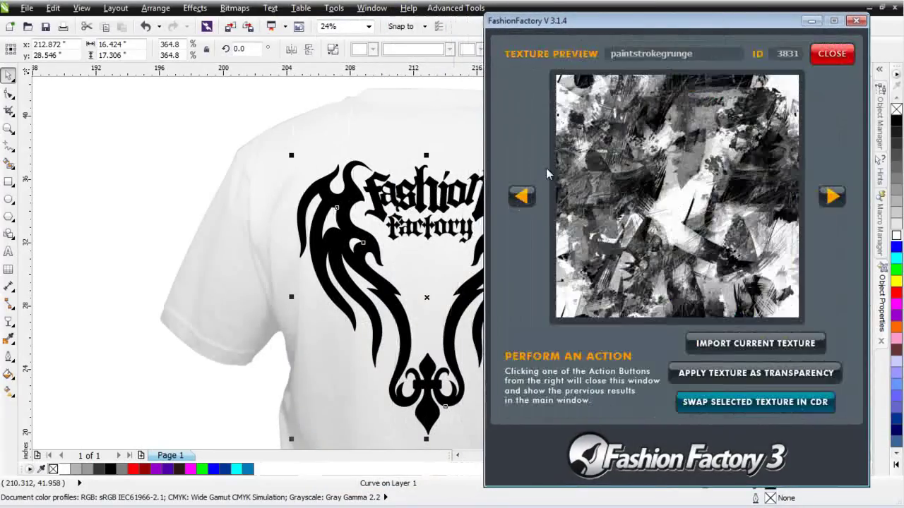
{"action": "left_click", "coordinate": [834, 198]}
{"action": "left_click", "coordinate": [833, 198]}
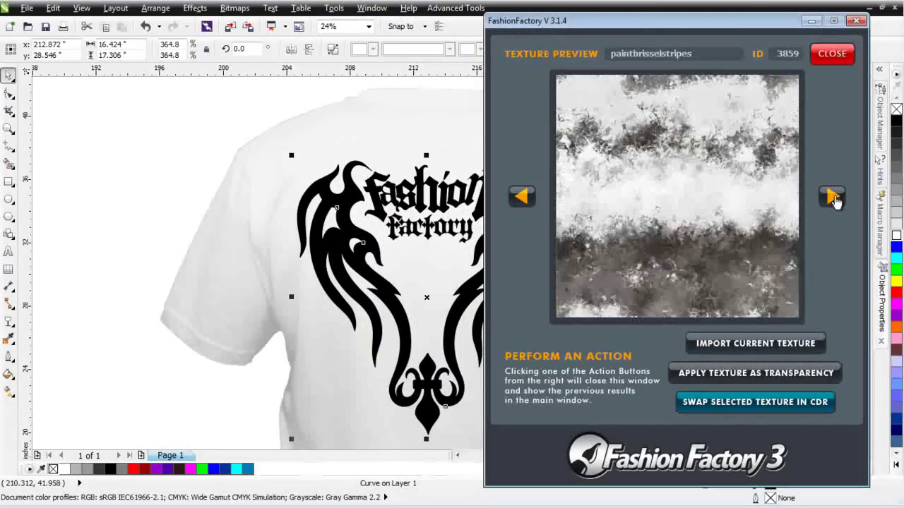
{"action": "left_click", "coordinate": [833, 198]}
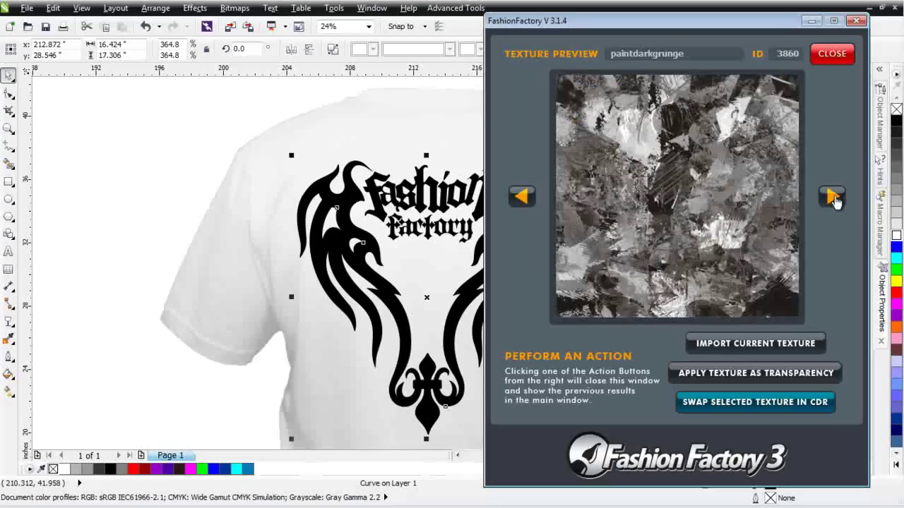
{"action": "left_click", "coordinate": [833, 198]}
{"action": "left_click", "coordinate": [834, 198]}
{"action": "left_click", "coordinate": [834, 198]}
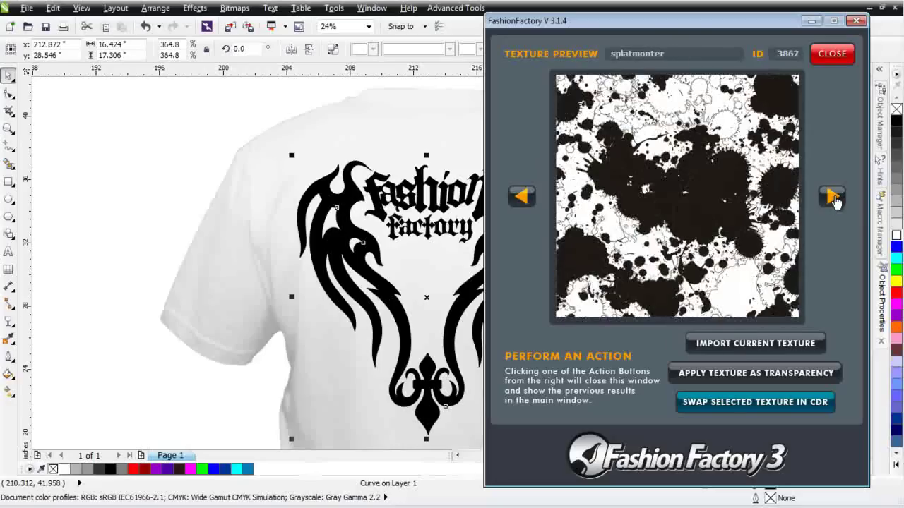
{"action": "left_click", "coordinate": [833, 199]}
{"action": "left_click", "coordinate": [833, 199]}
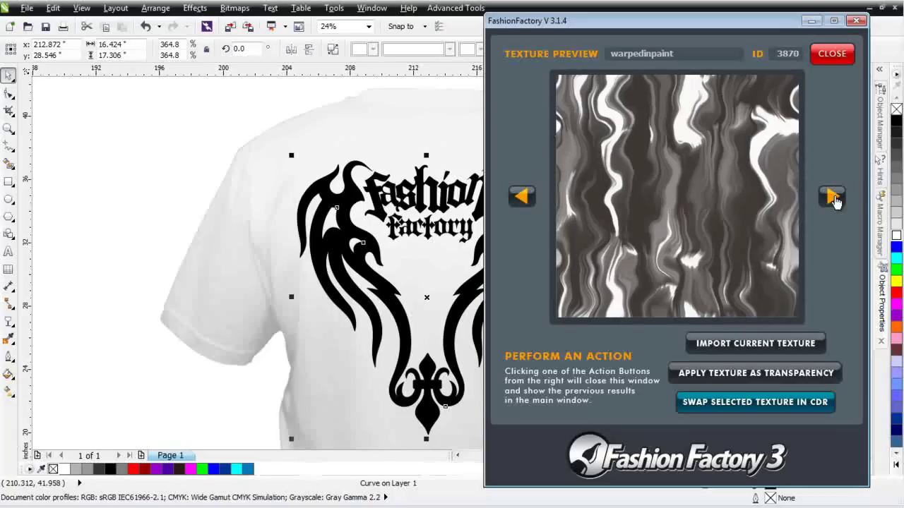
- Return to the paintdarkgrunge texture, apply it as a transparency to the wing artwork, and minimize the plugin window
{"action": "left_click", "coordinate": [522, 197]}
{"action": "left_click", "coordinate": [522, 197]}
{"action": "left_click", "coordinate": [523, 197]}
{"action": "left_click", "coordinate": [523, 197]}
{"action": "left_click", "coordinate": [522, 197]}
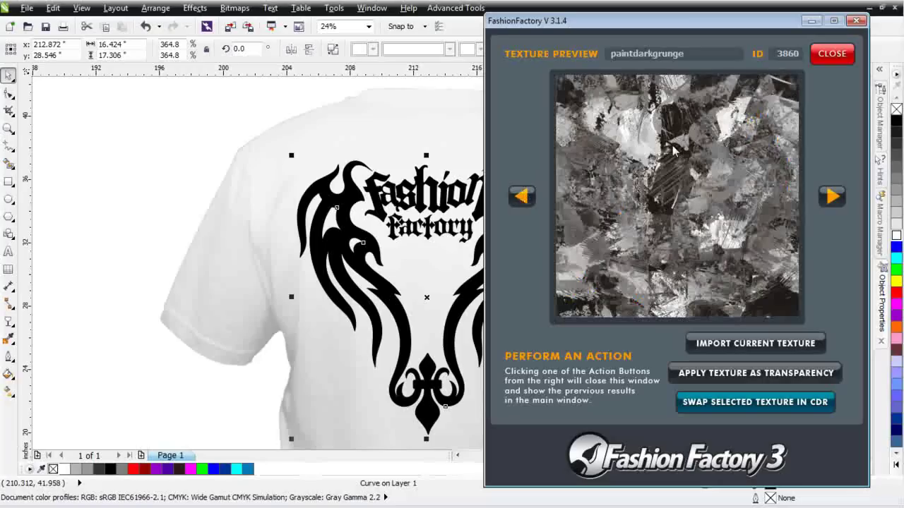
{"action": "left_click", "coordinate": [759, 379]}
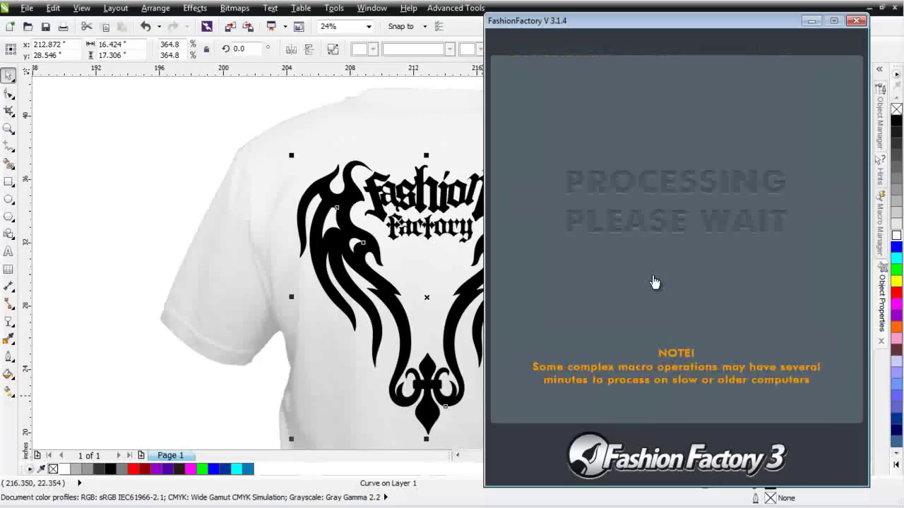
{"action": "left_click", "coordinate": [812, 22]}
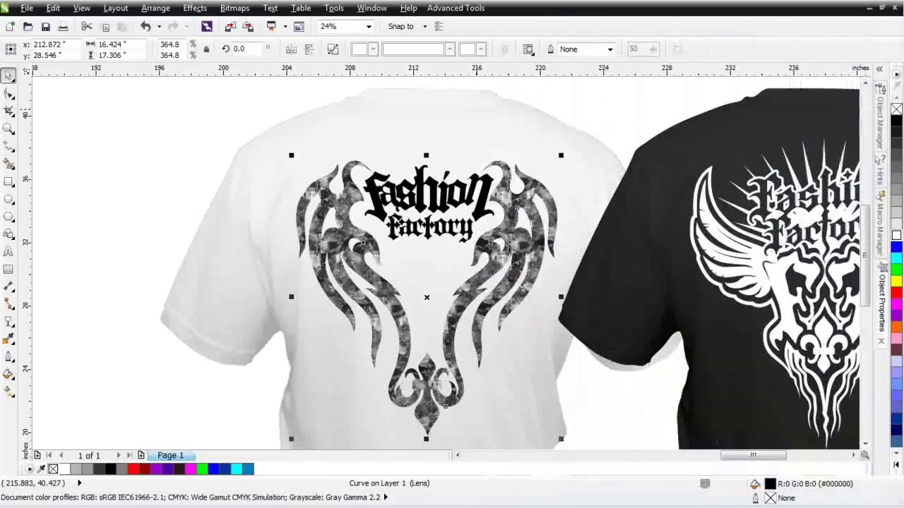
- Inspect the textured wing artwork, fill it with blue #336699, and paste a copy directly over it
{"action": "left_click", "coordinate": [372, 281]}
{"action": "scroll", "coordinate": [372, 278], "scroll_direction": "up", "scroll_amount": 1}
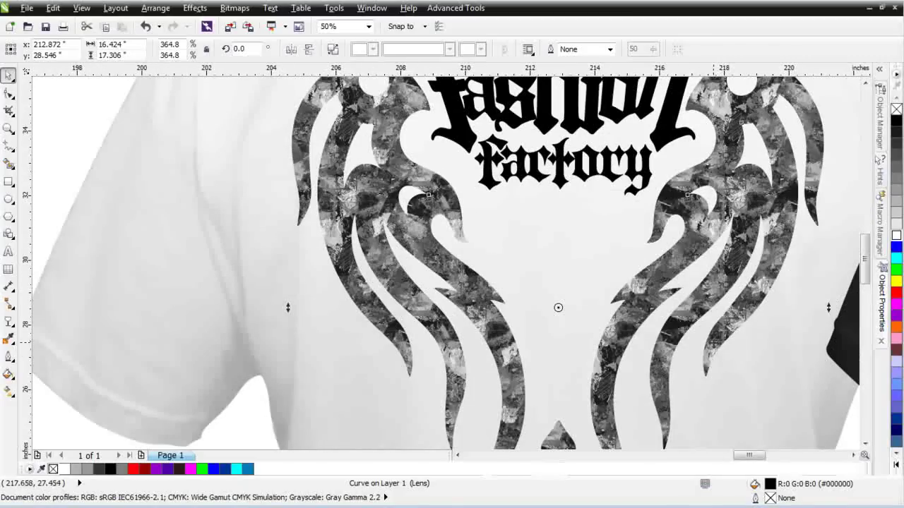
{"action": "scroll", "coordinate": [411, 270], "scroll_direction": "down", "scroll_amount": 1}
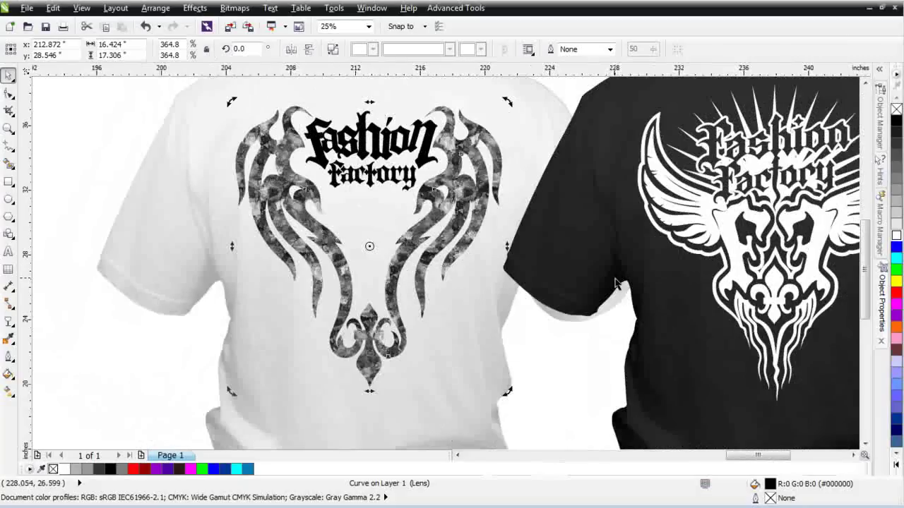
{"action": "left_click", "coordinate": [896, 444]}
{"action": "left_click", "coordinate": [896, 443]}
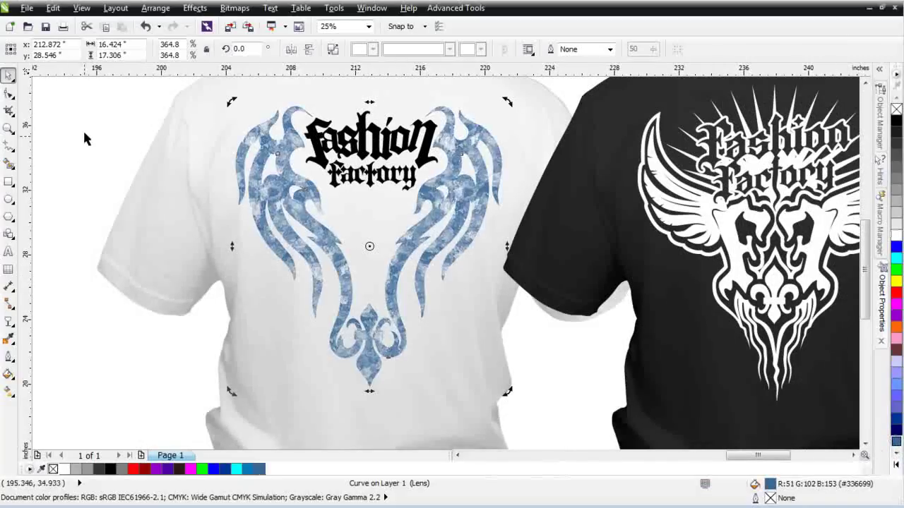
{"action": "left_click", "coordinate": [121, 28]}
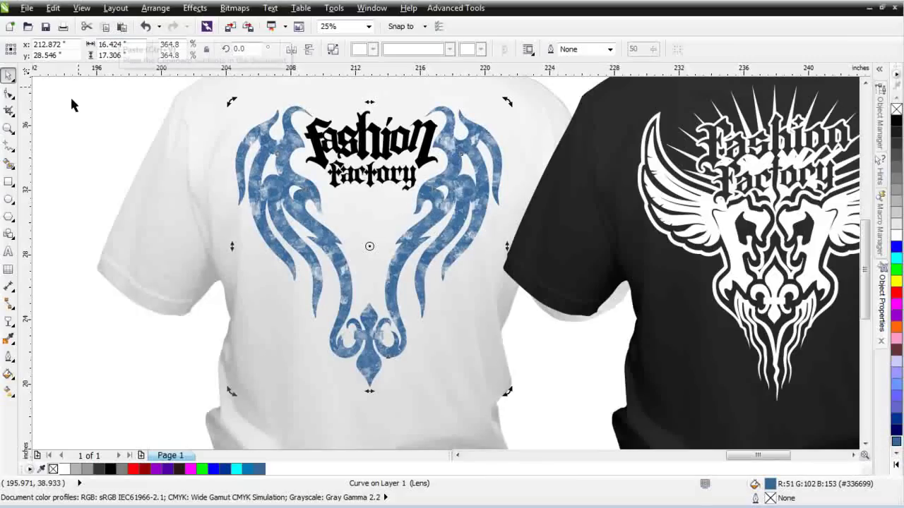
- Use the Transparency tool to shift, enlarge and slightly rotate the pattern tile of the pasted wing copy
{"action": "left_click", "coordinate": [11, 339]}
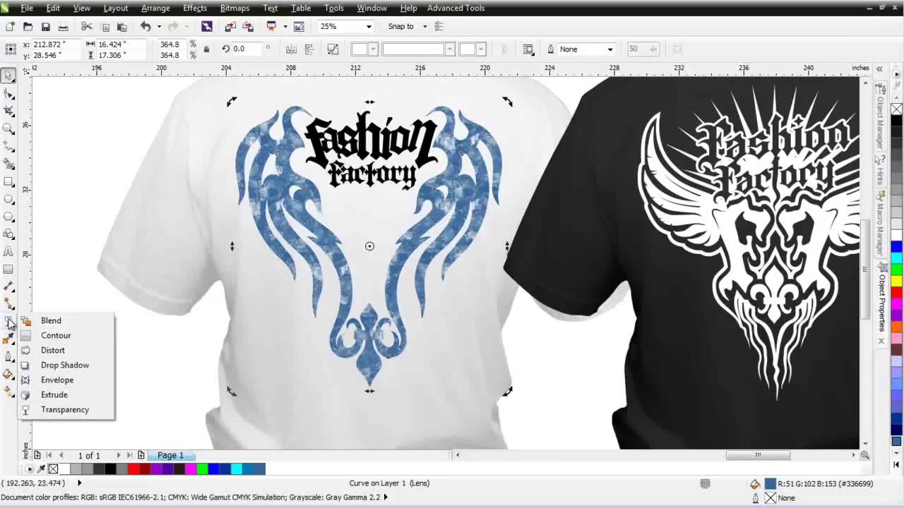
{"action": "left_click", "coordinate": [67, 410]}
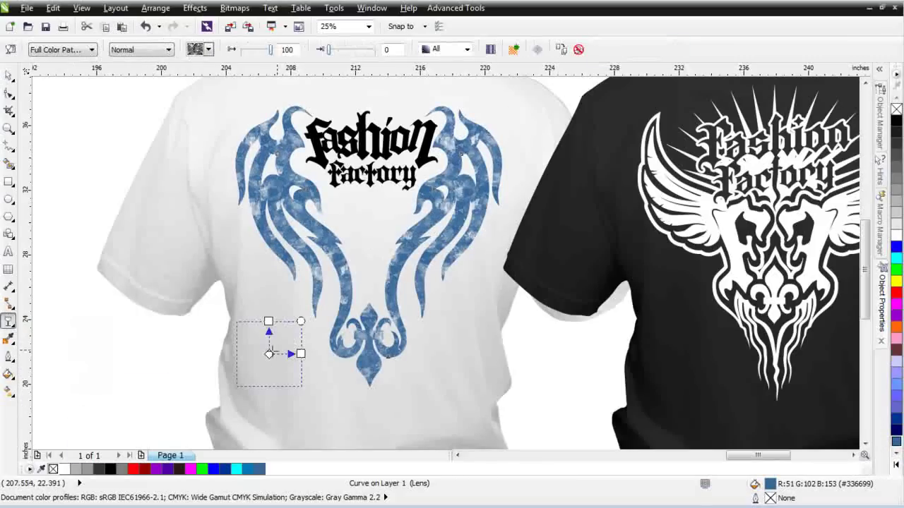
{"action": "left_click_drag", "start_coordinate": [269, 354], "coordinate": [299, 319]}
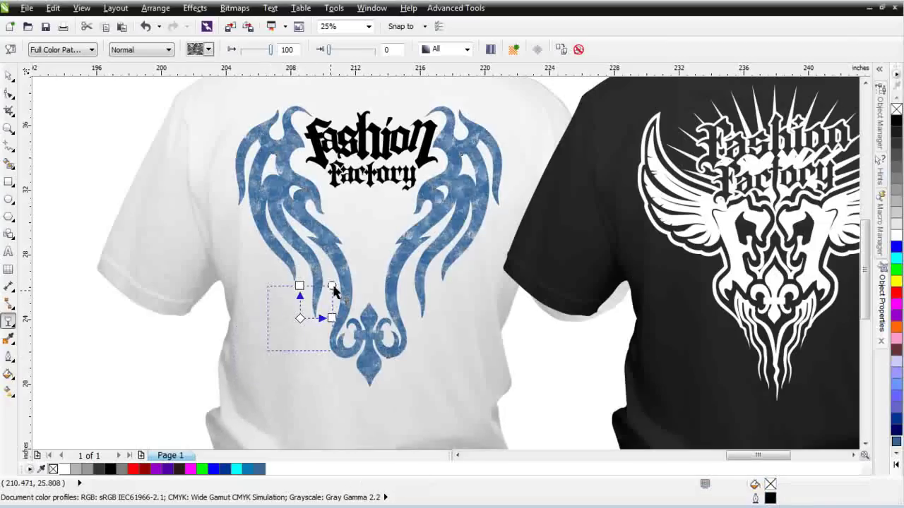
{"action": "left_click_drag", "start_coordinate": [331, 285], "coordinate": [343, 248]}
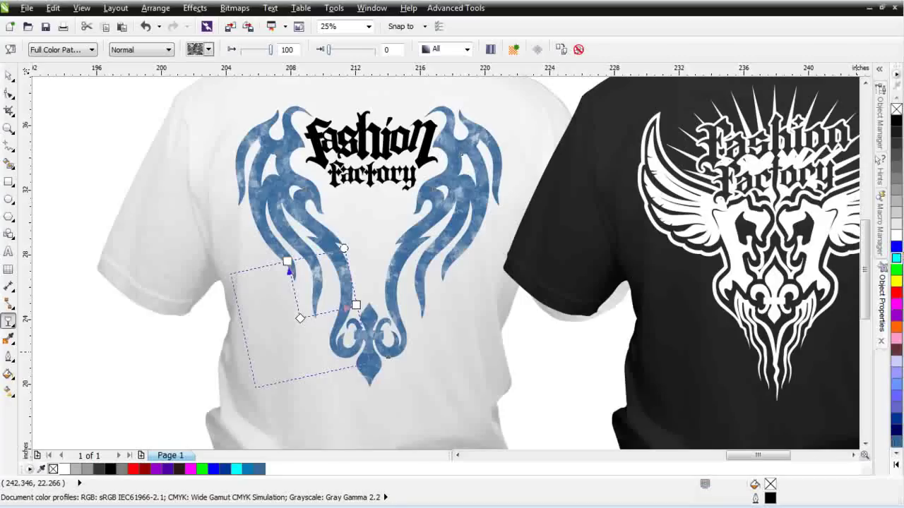
- Try #00649A, yellow and #9999FF fills on the top wing copy, fill it with black, and inspect the layered texture
{"action": "left_click", "coordinate": [897, 282]}
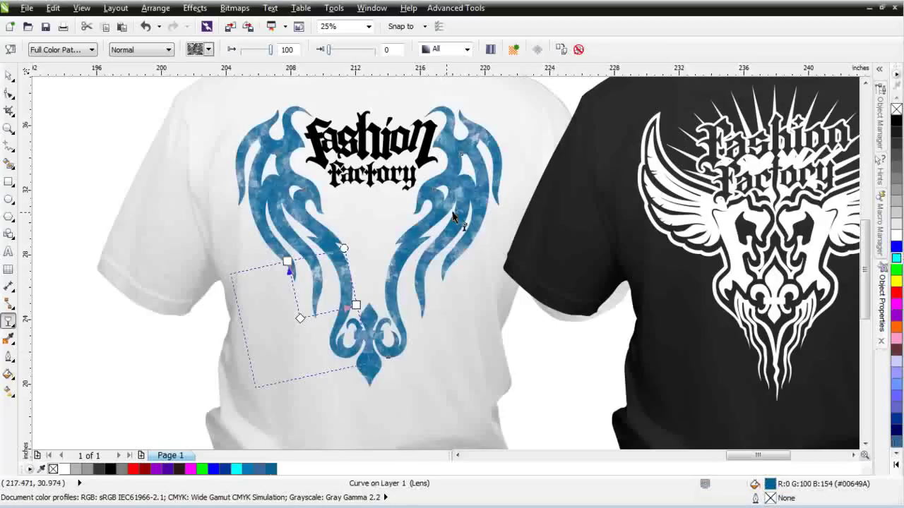
{"action": "left_click", "coordinate": [897, 282]}
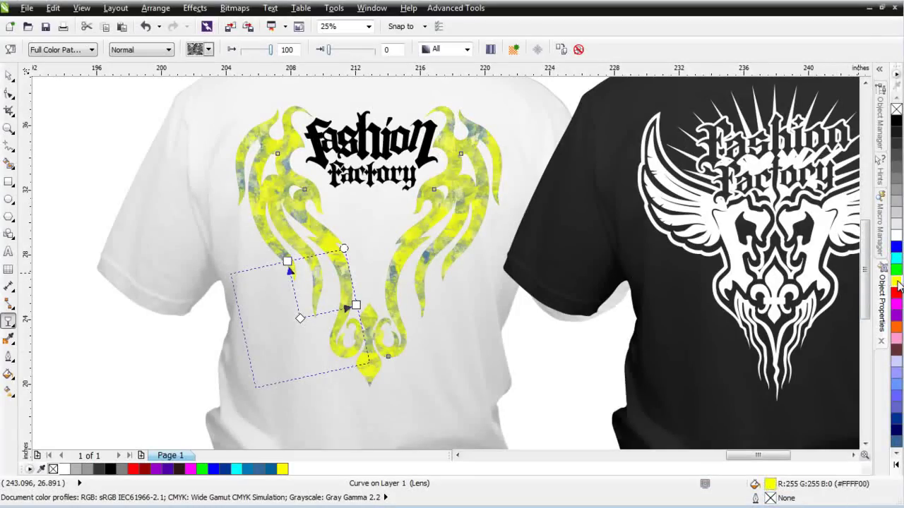
{"action": "left_click", "coordinate": [896, 379]}
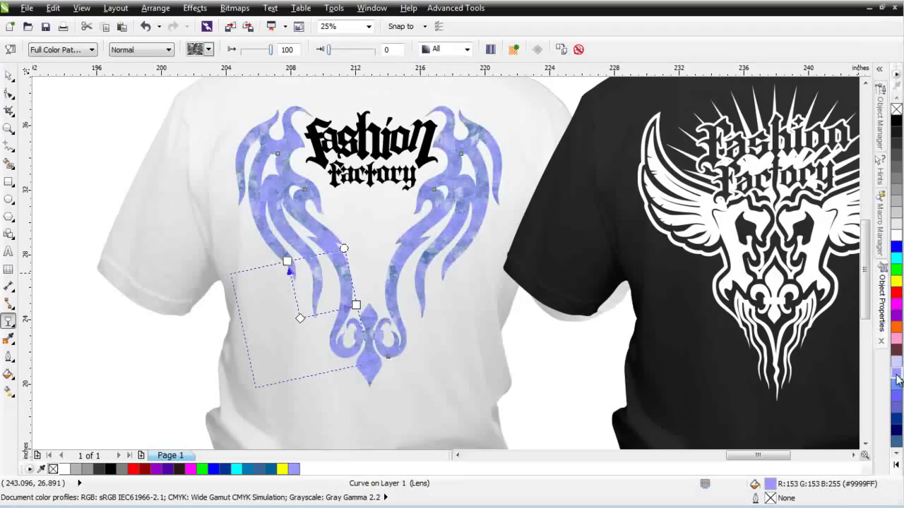
{"action": "left_click", "coordinate": [896, 123]}
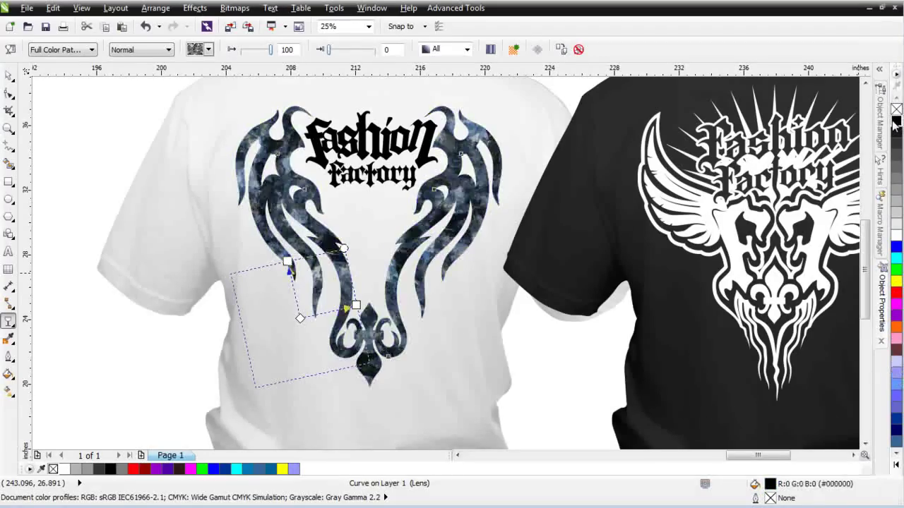
{"action": "scroll", "coordinate": [438, 211], "scroll_direction": "up", "scroll_amount": 1}
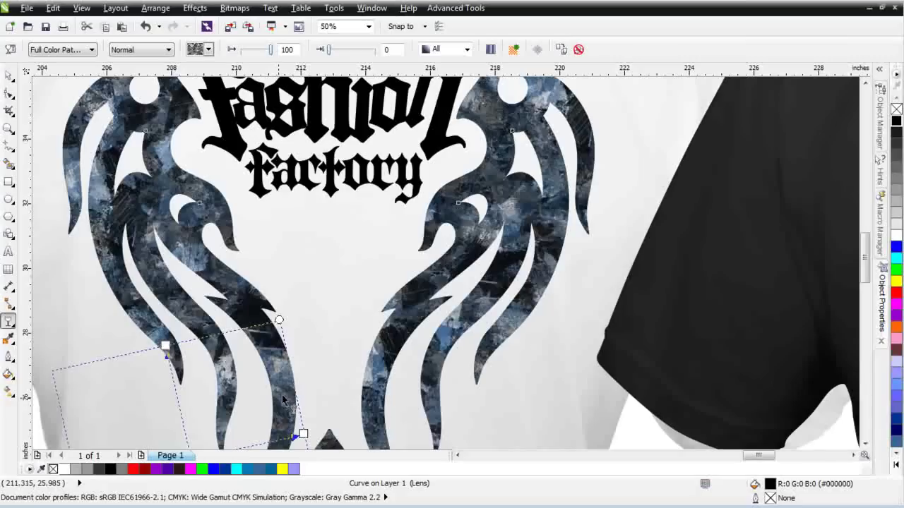
- Select the white winged artwork on the black T-shirt and open the plateshiftflow texture from the Metallic category
{"action": "scroll", "coordinate": [313, 394], "scroll_direction": "down", "scroll_amount": 5}
{"action": "scroll", "coordinate": [608, 230], "scroll_direction": "up", "scroll_amount": 2}
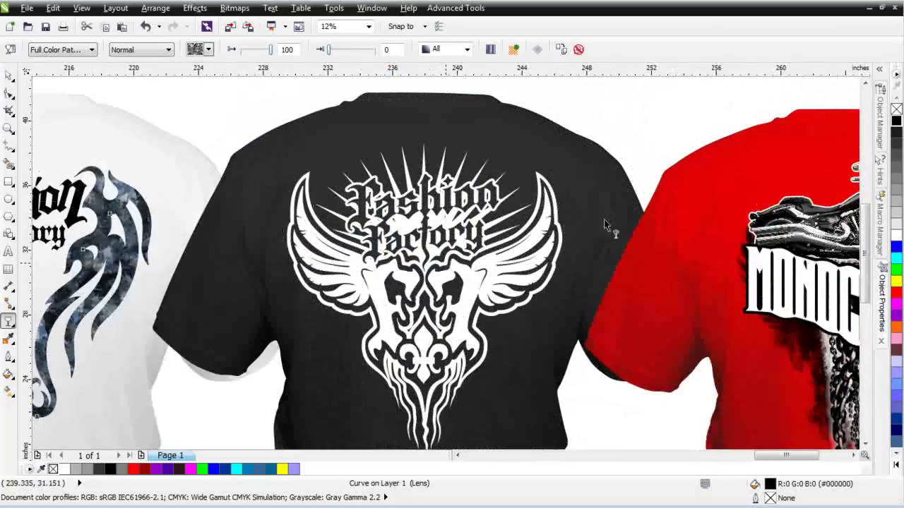
{"action": "key", "text": "space"}
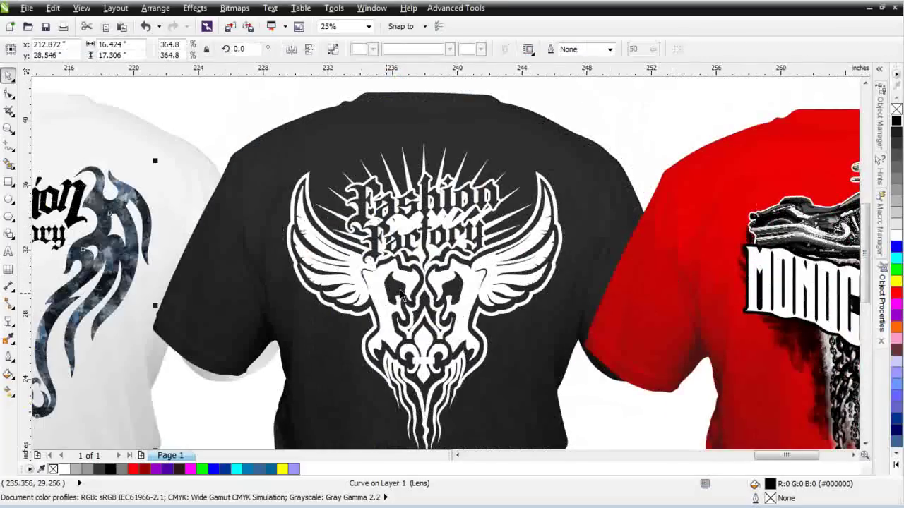
{"action": "left_click", "coordinate": [480, 297]}
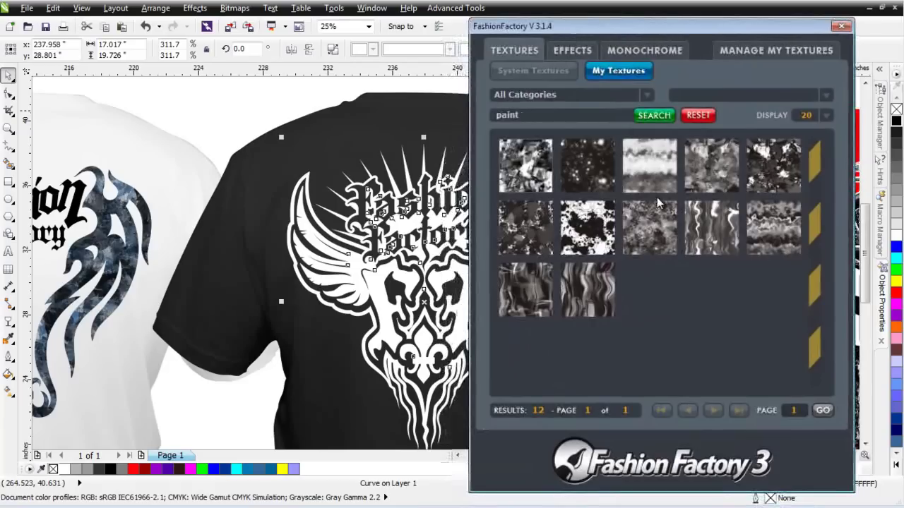
{"action": "left_click", "coordinate": [647, 100]}
{"action": "scroll", "coordinate": [644, 144], "scroll_direction": "down", "scroll_amount": 2}
{"action": "scroll", "coordinate": [644, 147], "scroll_direction": "down", "scroll_amount": 1}
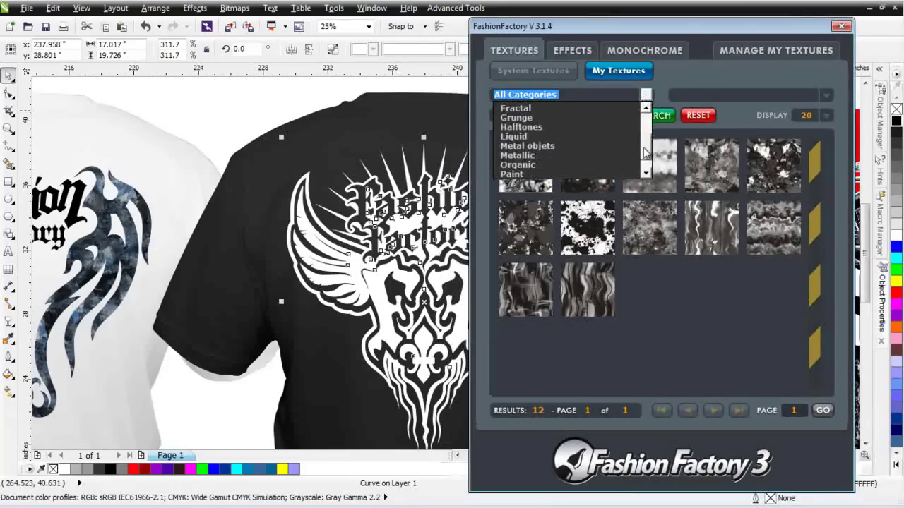
{"action": "left_click", "coordinate": [609, 156]}
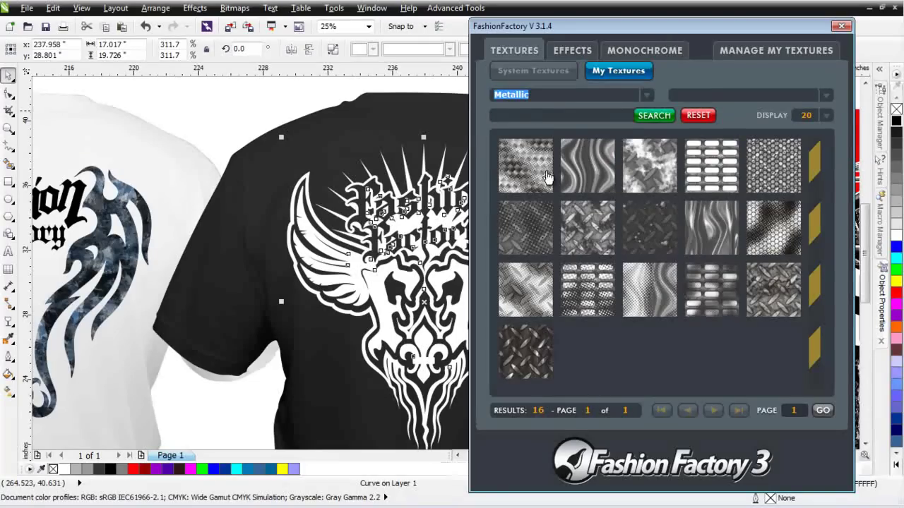
{"action": "left_click", "coordinate": [534, 347]}
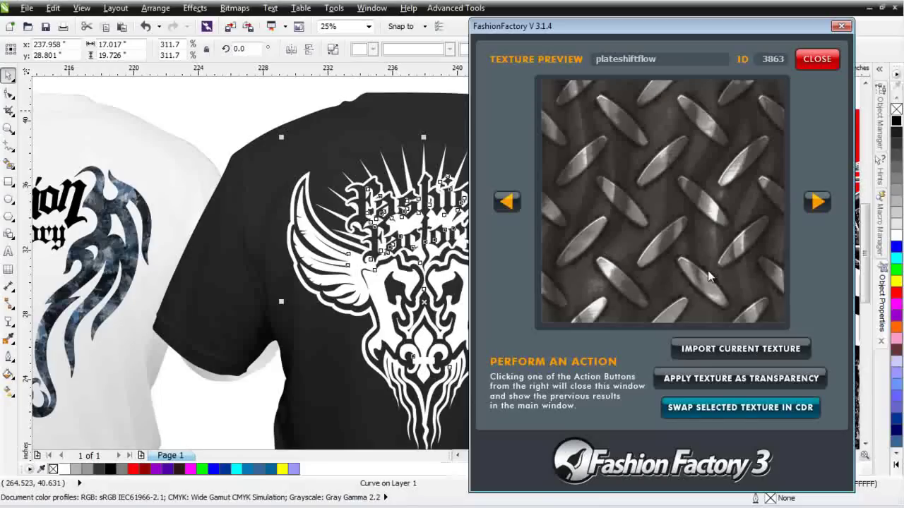
- Copy the winged artwork and paste the duplicate directly over the original
{"action": "left_click", "coordinate": [373, 286]}
{"action": "left_click", "coordinate": [372, 286]}
{"action": "left_click", "coordinate": [103, 27]}
{"action": "left_click", "coordinate": [121, 27]}
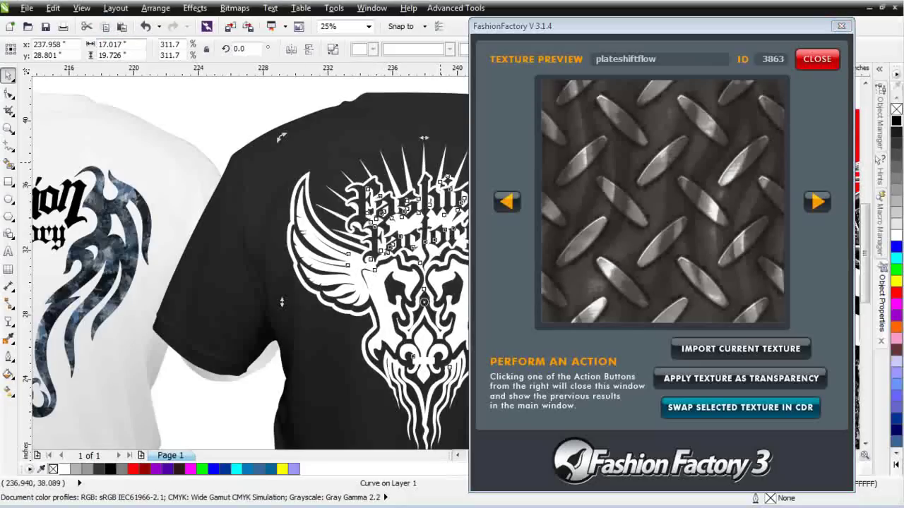
- Fill the pasted winged copy with black, apply plateshiftflow to it as a transparency, and inspect the texture up close
{"action": "left_click", "coordinate": [896, 123]}
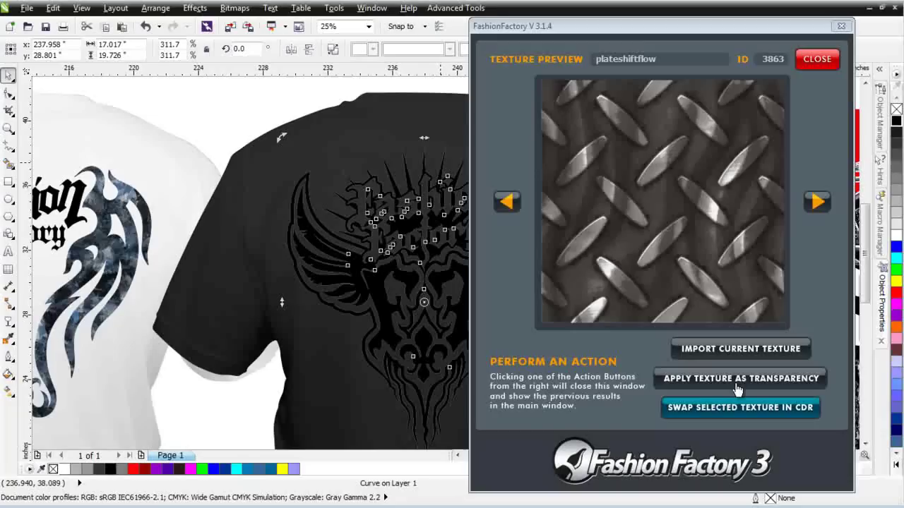
{"action": "left_click", "coordinate": [737, 387]}
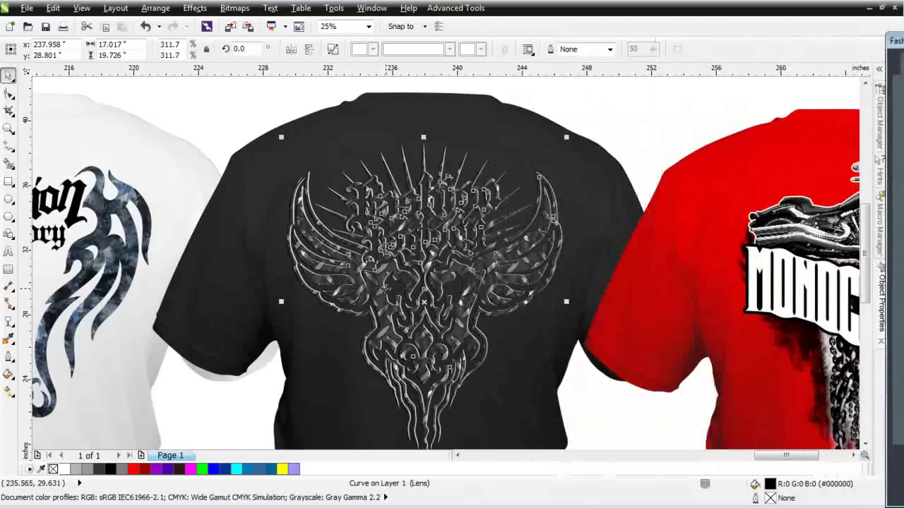
{"action": "left_click", "coordinate": [385, 286]}
{"action": "scroll", "coordinate": [386, 289], "scroll_direction": "up", "scroll_amount": 2}
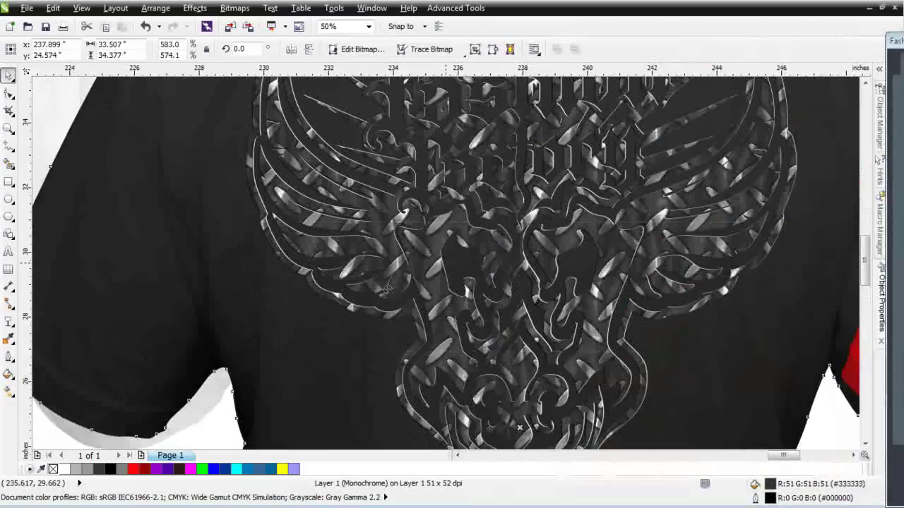
{"action": "scroll", "coordinate": [461, 271], "scroll_direction": "down", "scroll_amount": 2}
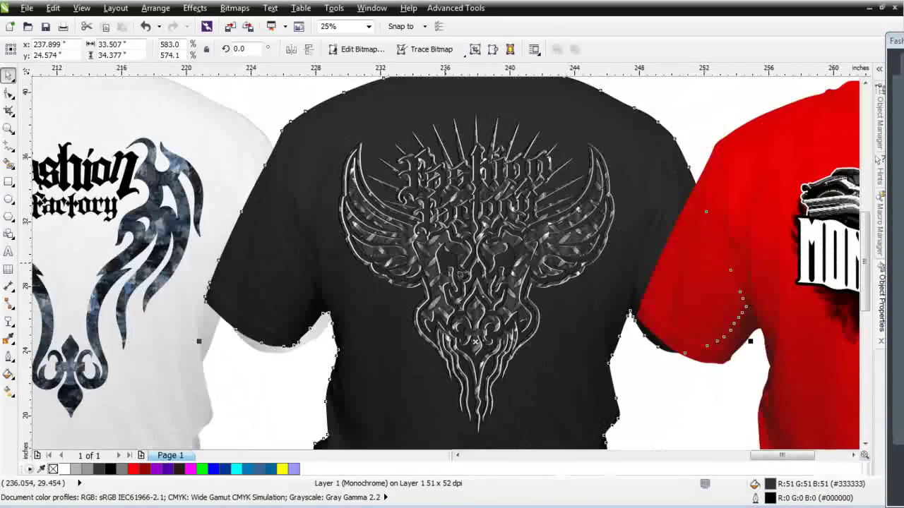
- Use the Transparency tool to move the winged copy's pattern tile onto the artwork, then enlarge and slightly rotate it
{"action": "left_click", "coordinate": [423, 191]}
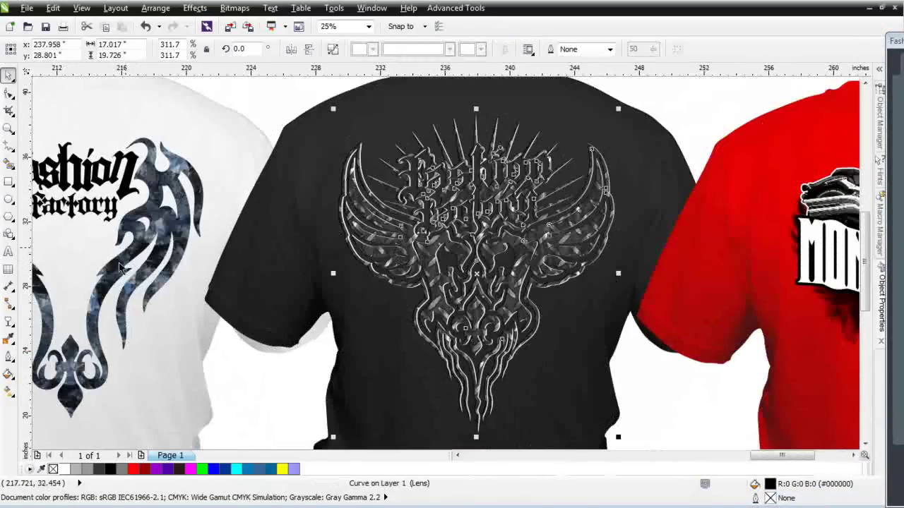
{"action": "left_click", "coordinate": [9, 322]}
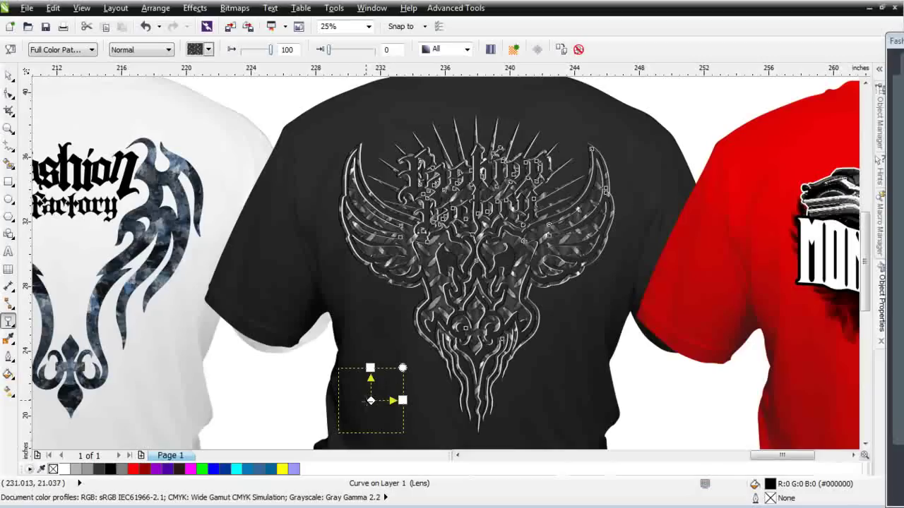
{"action": "left_click_drag", "start_coordinate": [372, 398], "coordinate": [420, 321]}
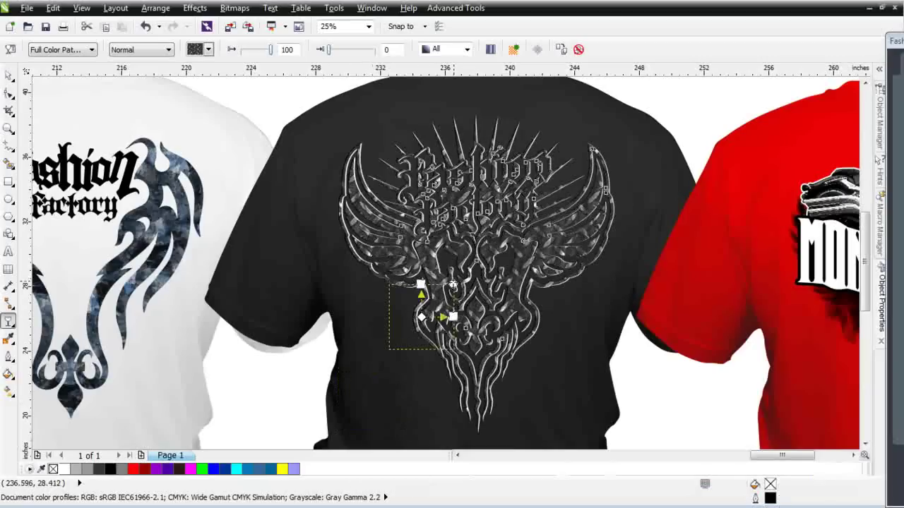
{"action": "left_click_drag", "start_coordinate": [451, 287], "coordinate": [468, 261]}
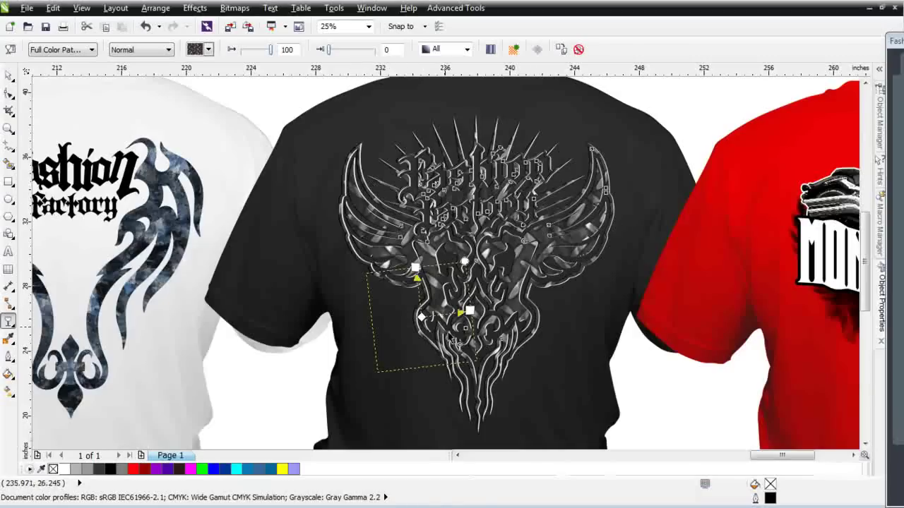
- Select the white MONOCHROME lettering on the red T-shirt
{"action": "scroll", "coordinate": [418, 271], "scroll_direction": "down", "scroll_amount": 1}
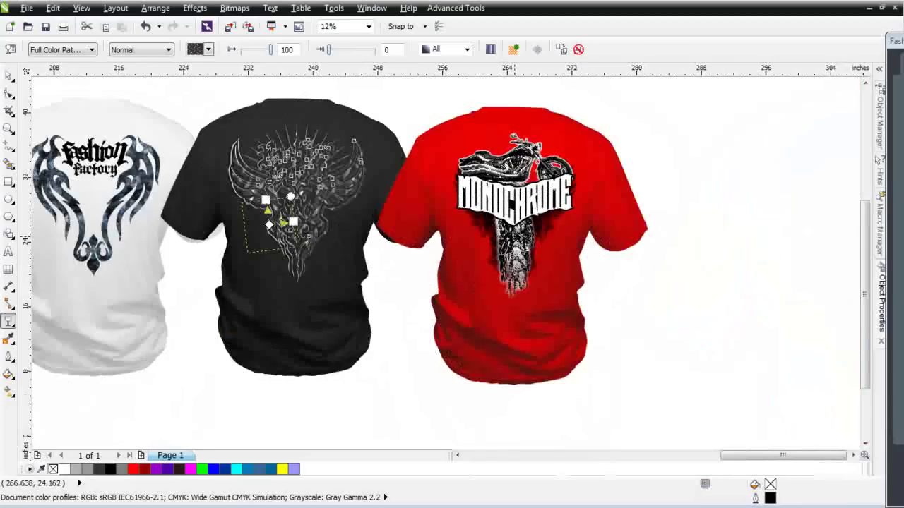
{"action": "scroll", "coordinate": [548, 184], "scroll_direction": "up", "scroll_amount": 1}
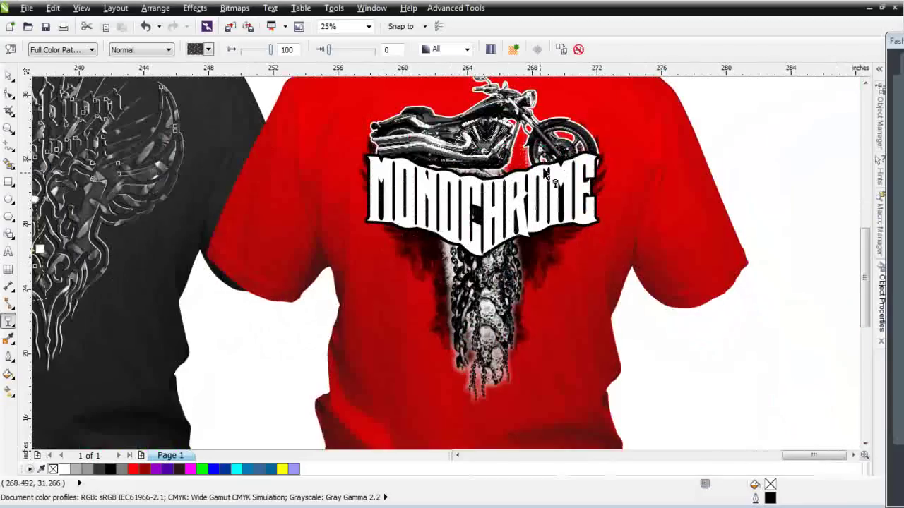
{"action": "left_click", "coordinate": [10, 49]}
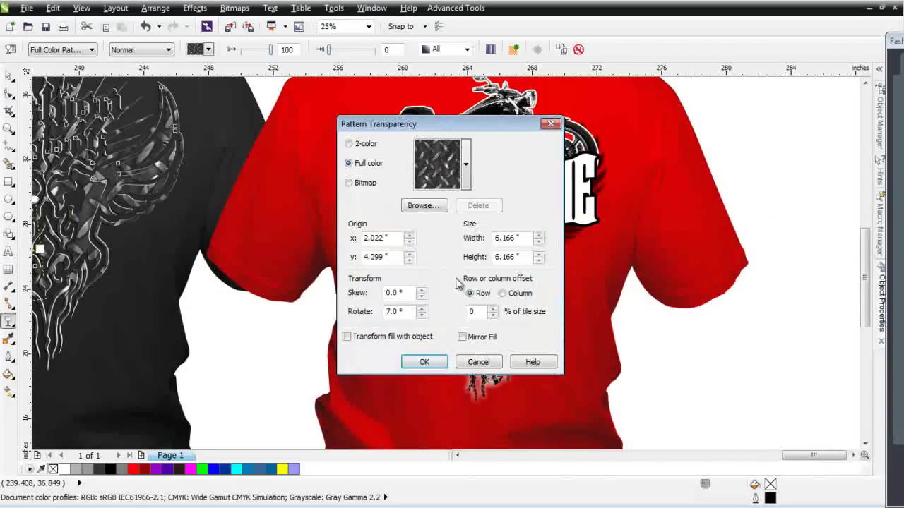
{"action": "left_click", "coordinate": [486, 363]}
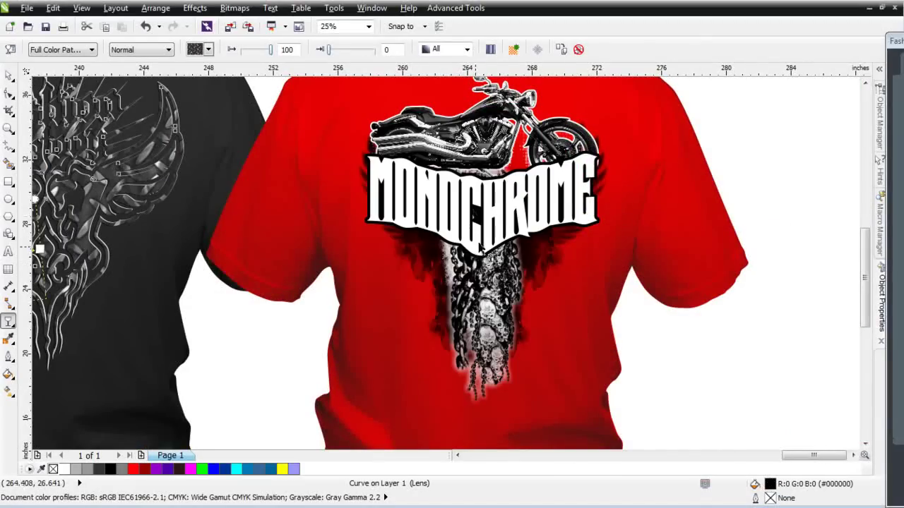
{"action": "left_click", "coordinate": [482, 249]}
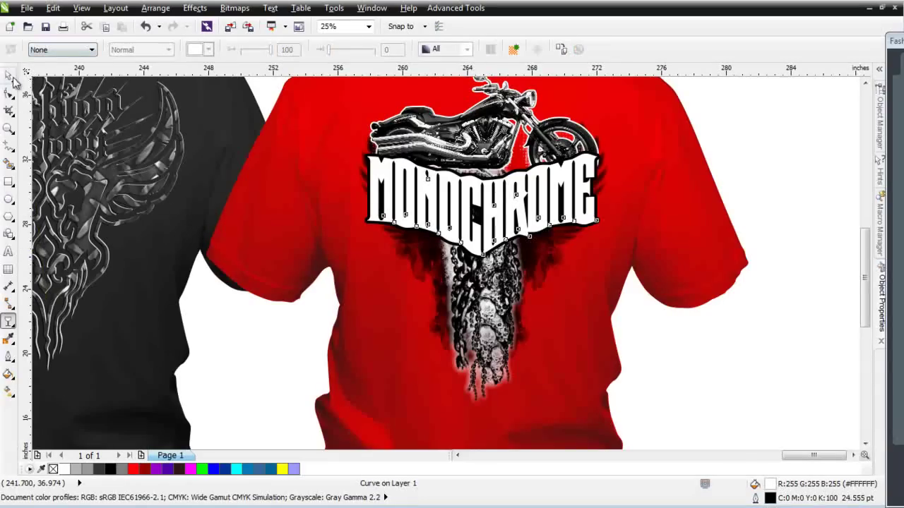
- Show textures from All Categories and apply the halfbaked texture as a transparency to the MONOCHROME lettering
{"action": "left_click", "coordinate": [894, 42]}
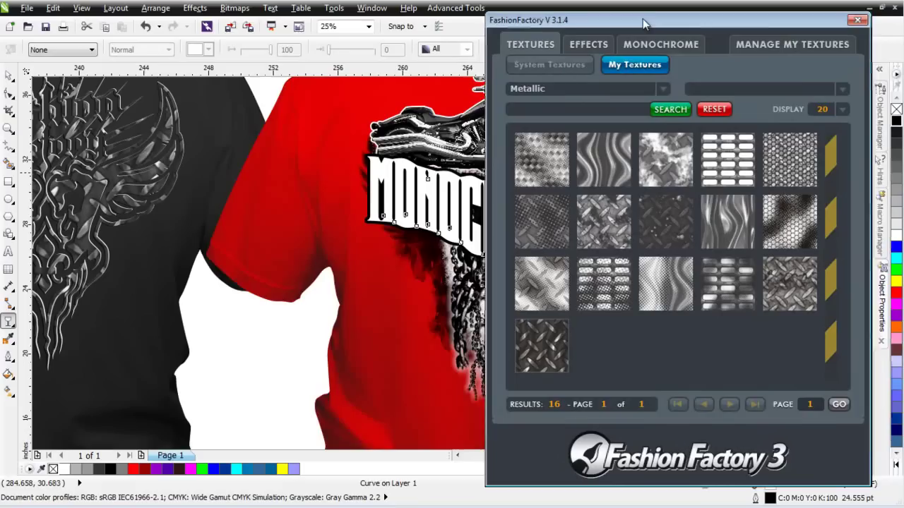
{"action": "left_click", "coordinate": [660, 89]}
{"action": "scroll", "coordinate": [654, 104], "scroll_direction": "up", "scroll_amount": 3}
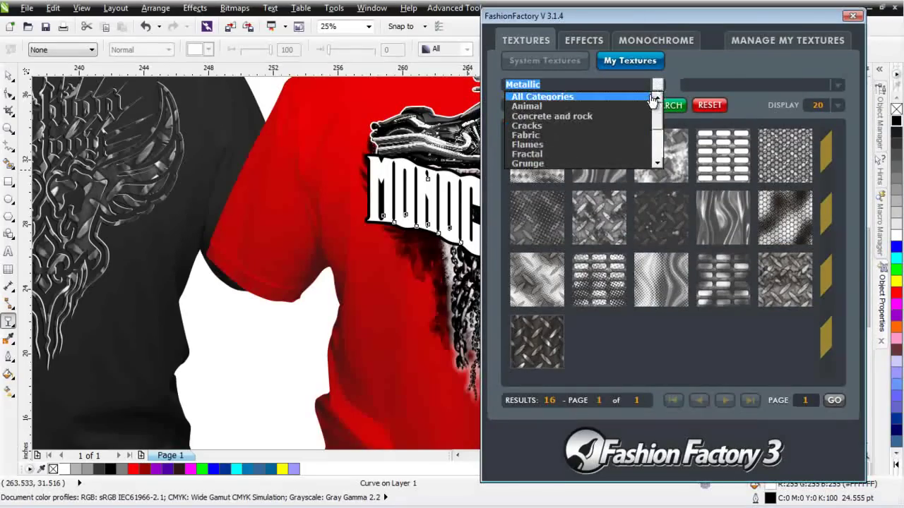
{"action": "left_click", "coordinate": [639, 98]}
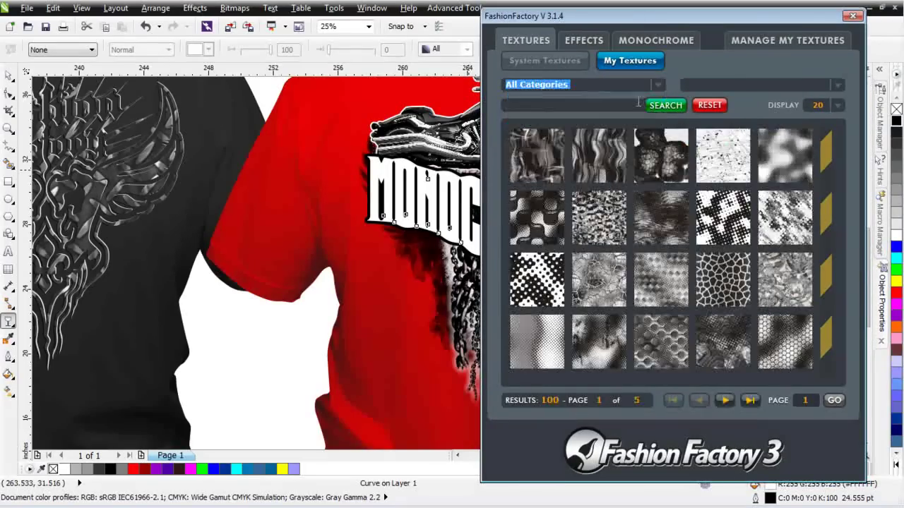
{"action": "left_click", "coordinate": [549, 341]}
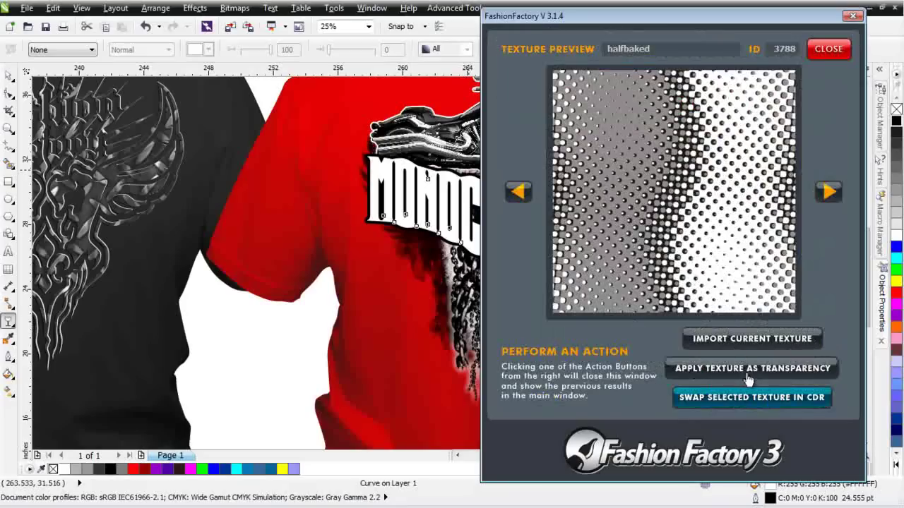
{"action": "left_click", "coordinate": [750, 371]}
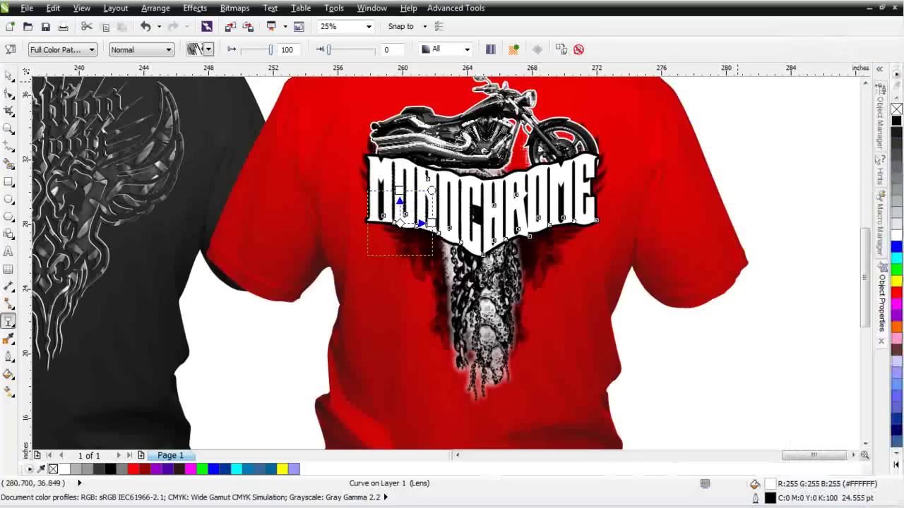
- Fill the textured MONOCHROME lettering with black, then enlarge its pattern tile and rotate it about a quarter turn
{"action": "left_click", "coordinate": [896, 122]}
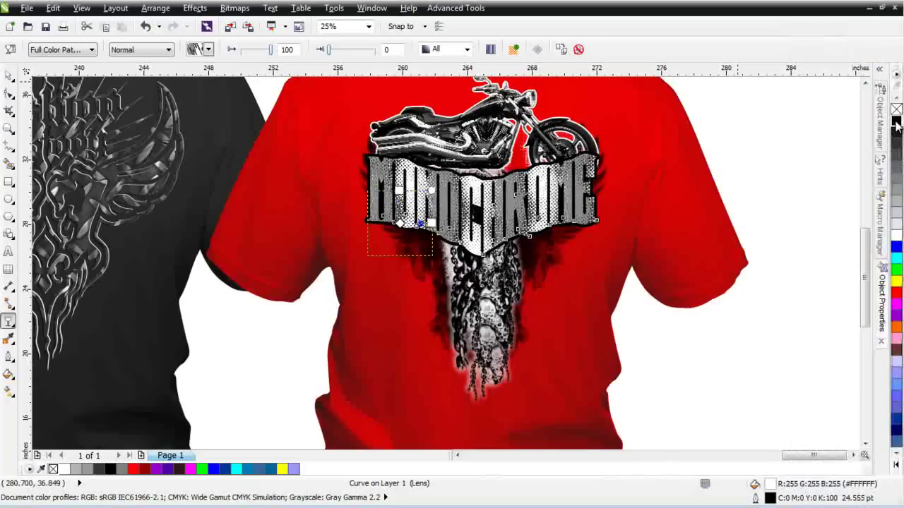
{"action": "scroll", "coordinate": [480, 218], "scroll_direction": "up", "scroll_amount": 1}
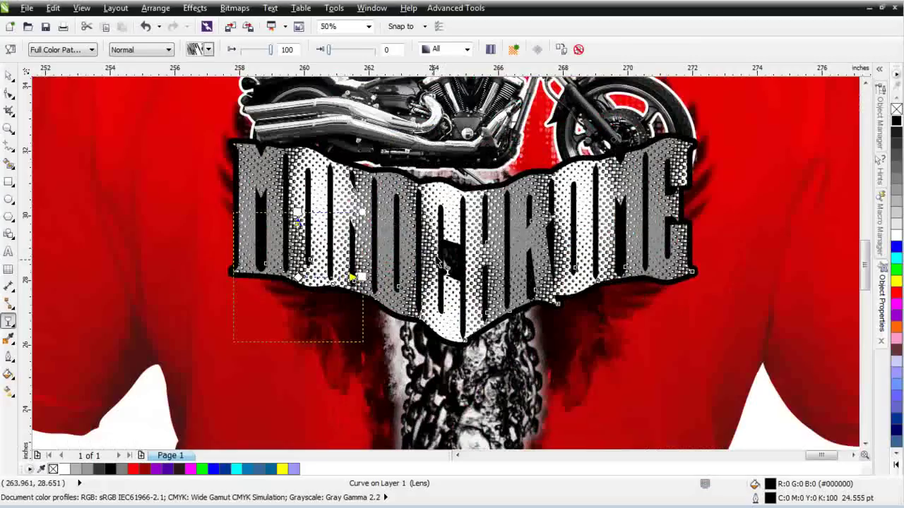
{"action": "left_click_drag", "start_coordinate": [361, 212], "coordinate": [200, 186]}
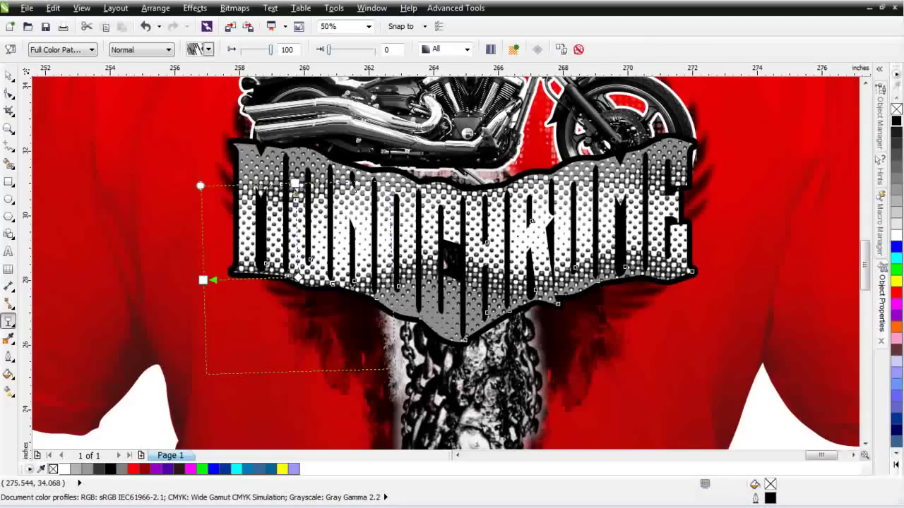
- Bring the FashionFactory texture library window back into view
{"action": "left_click_drag", "start_coordinate": [696, 21], "coordinate": [650, 34]}
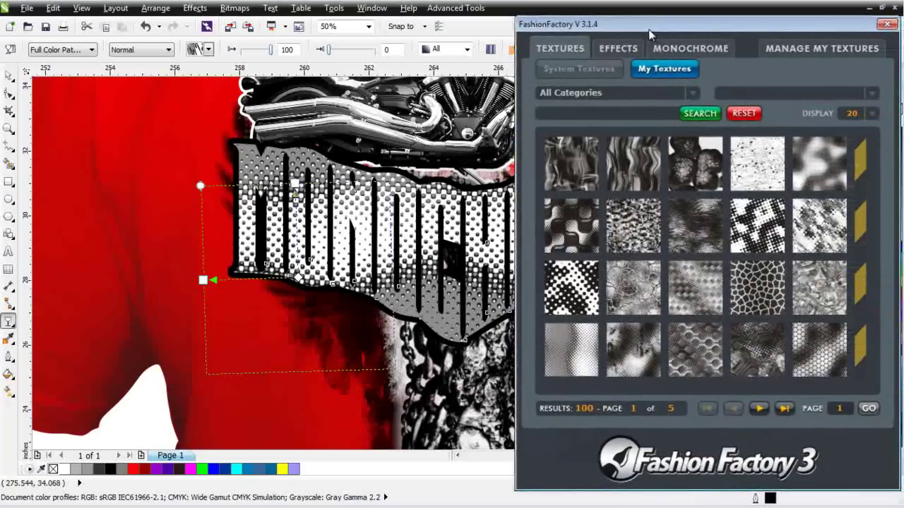